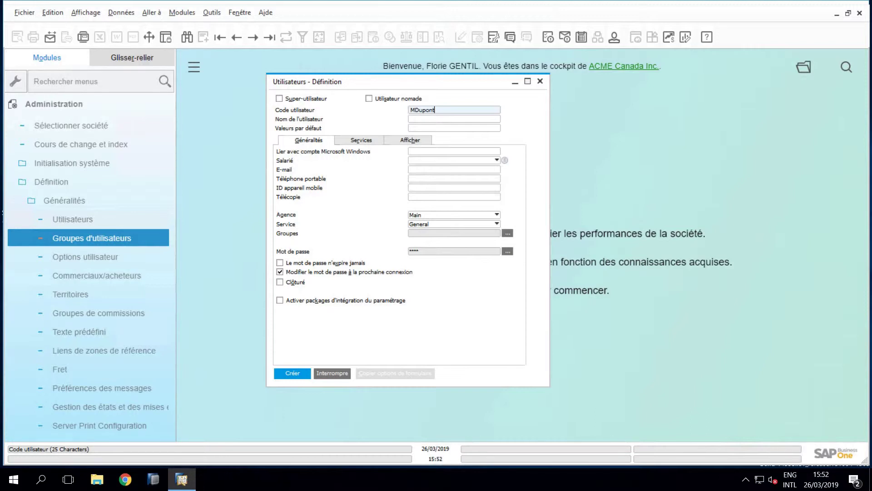
Enter the new user's full name in Nom de l'utilisateur and their e-mail address in E-mail.
left_click(428, 118)
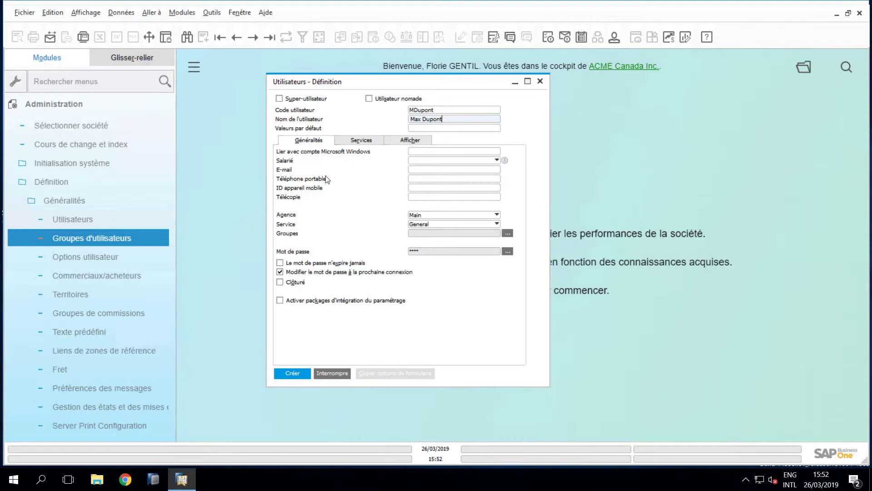
left_click(413, 170)
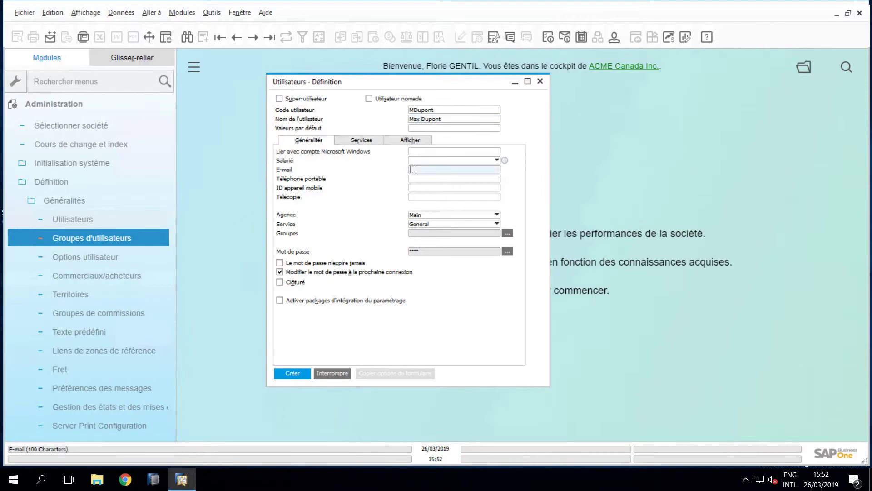
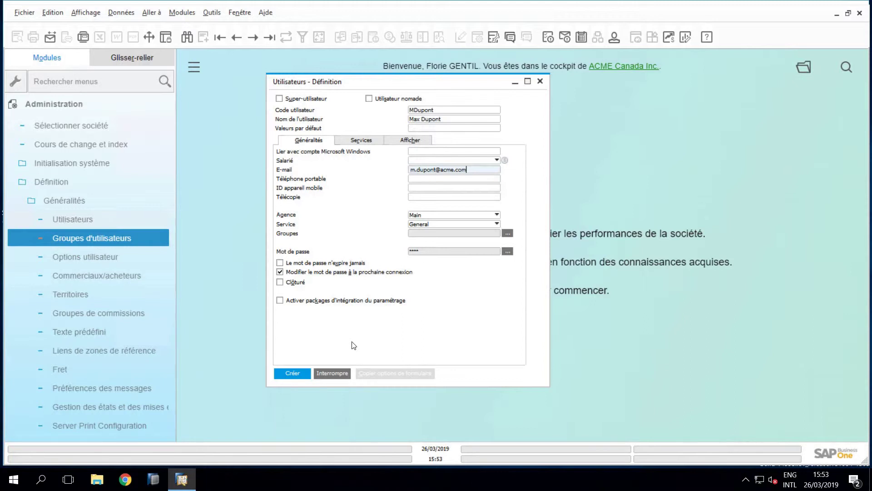
left_click(279, 99)
left_click(507, 251)
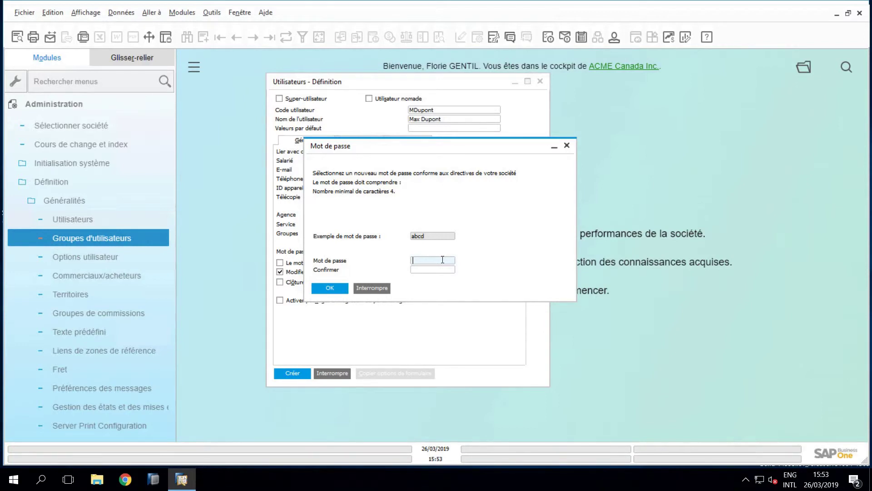
Set and confirm the new user's password, create the user, then close the definition form.
type("1234")
left_click(444, 270)
type("1234")
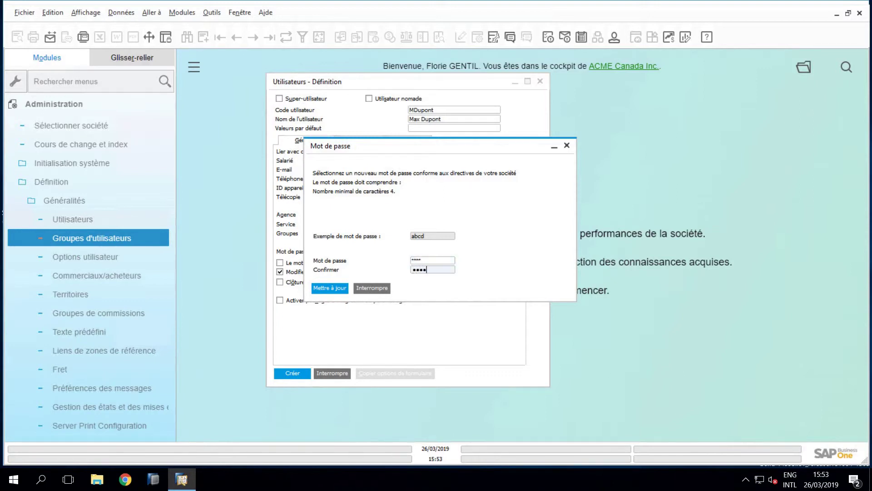
left_click(336, 293)
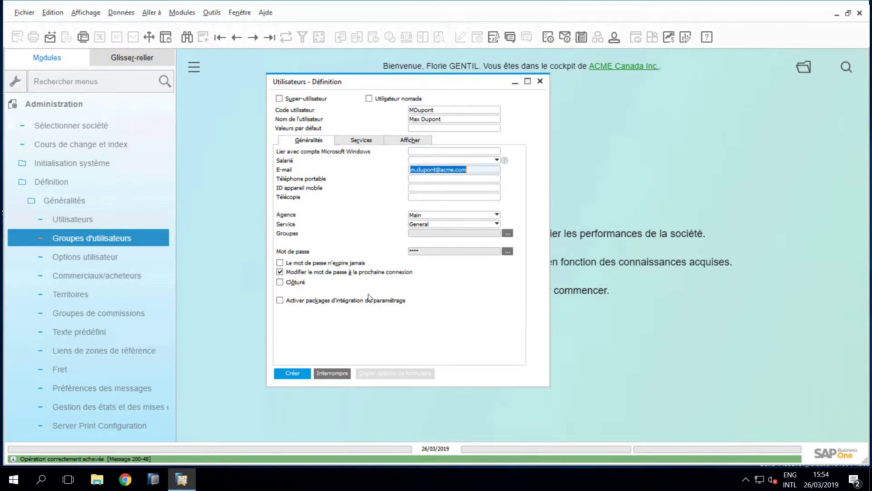
left_click(290, 373)
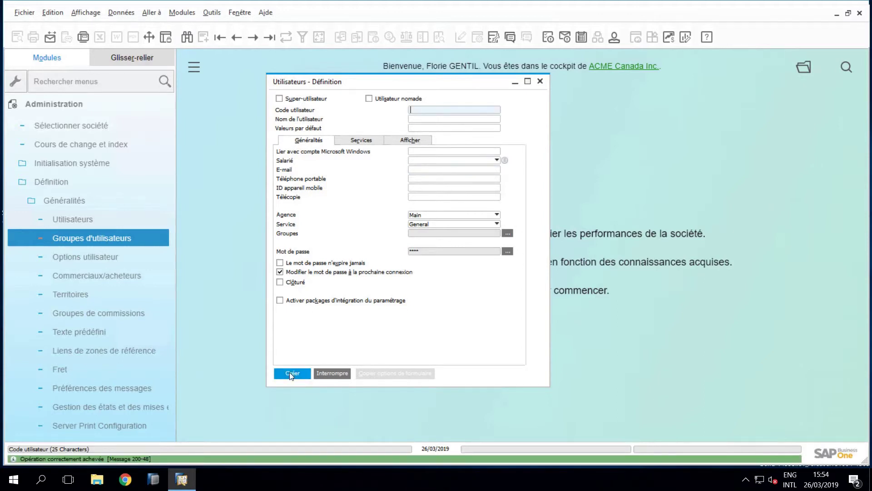
left_click(542, 82)
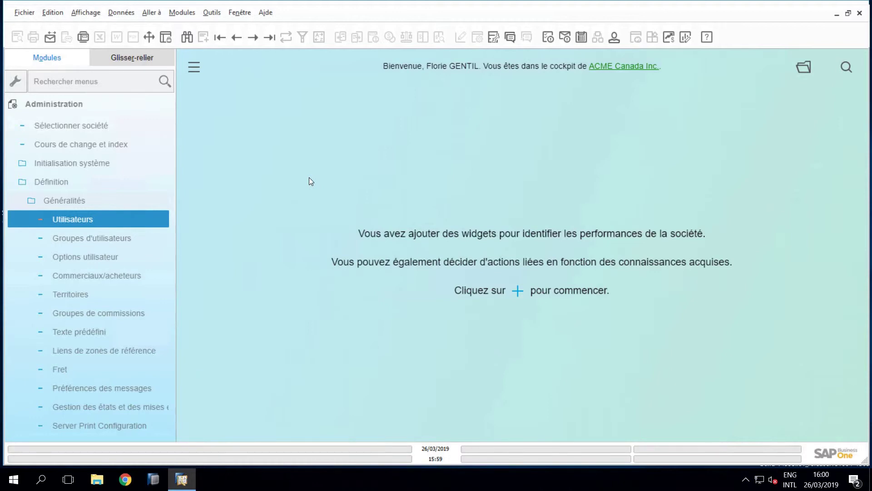
In Gestion des licences, reserve a Limited Financial licence for the new user and save it.
left_click(76, 184)
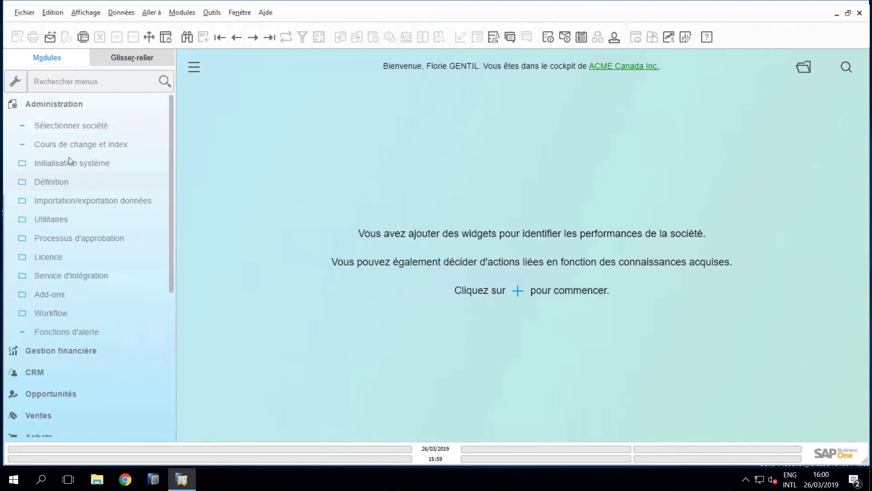
left_click(55, 255)
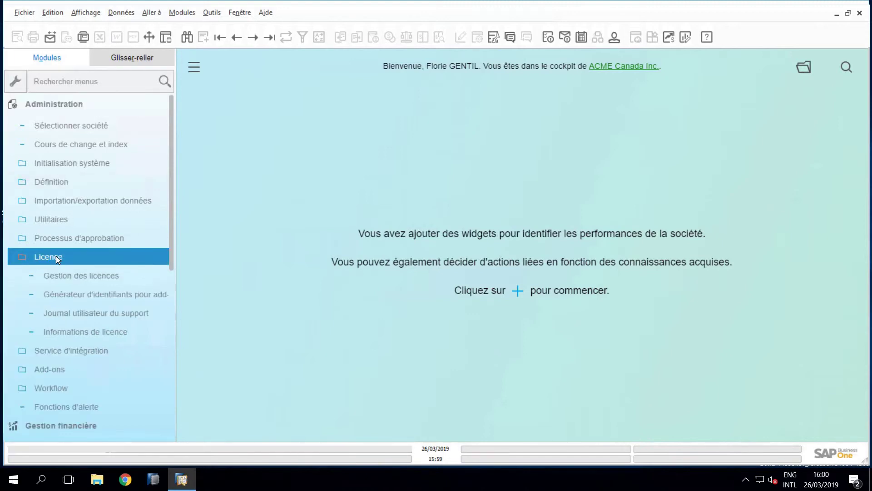
left_click(65, 277)
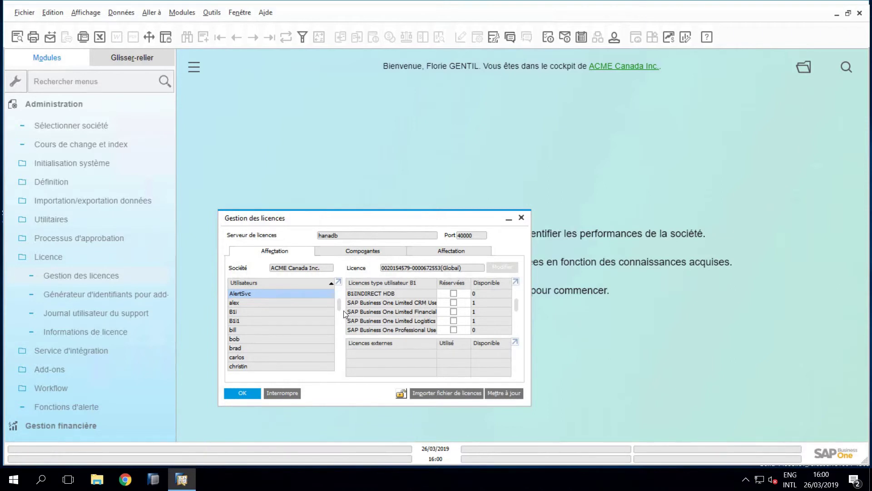
left_click_drag(340, 305, 339, 347)
left_click(241, 331)
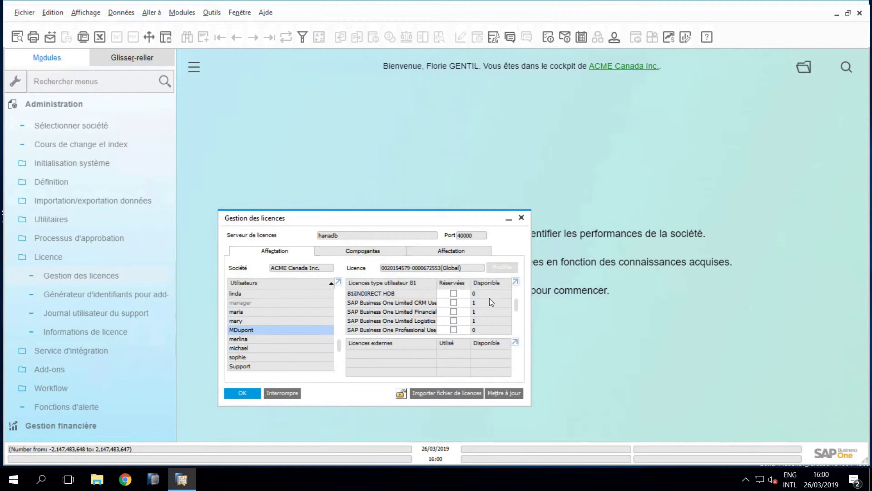
left_click(453, 312)
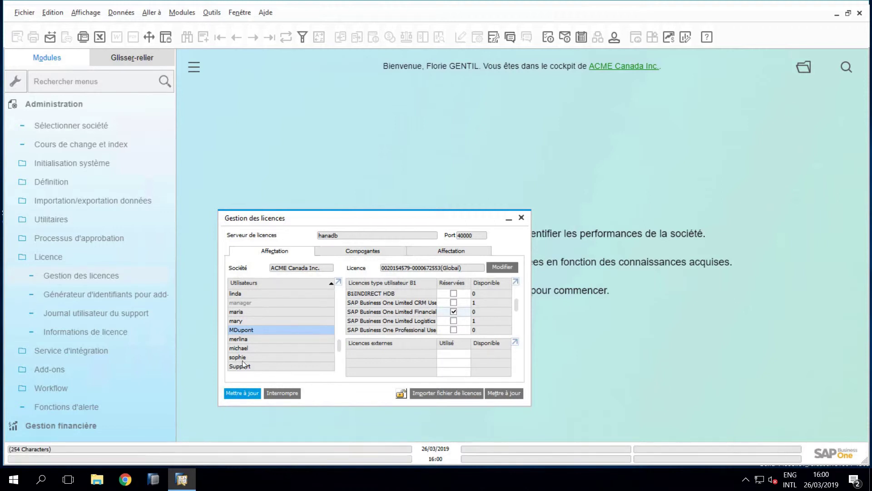
left_click(242, 393)
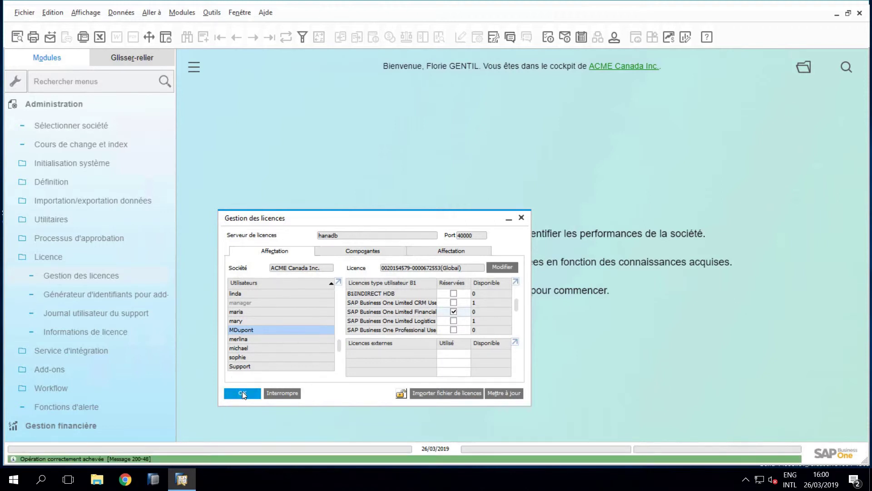
left_click(241, 392)
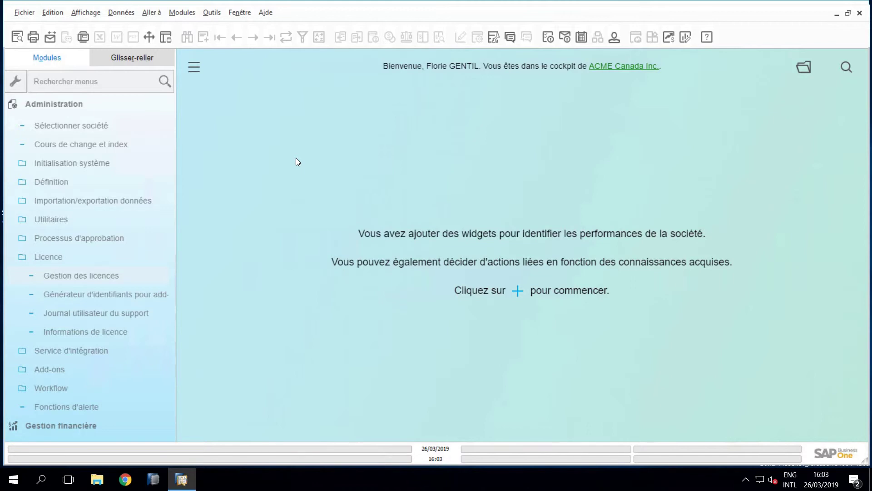
Go to Initialisation système > Autorisations > Autorisations générales from the Modules menu.
left_click(52, 258)
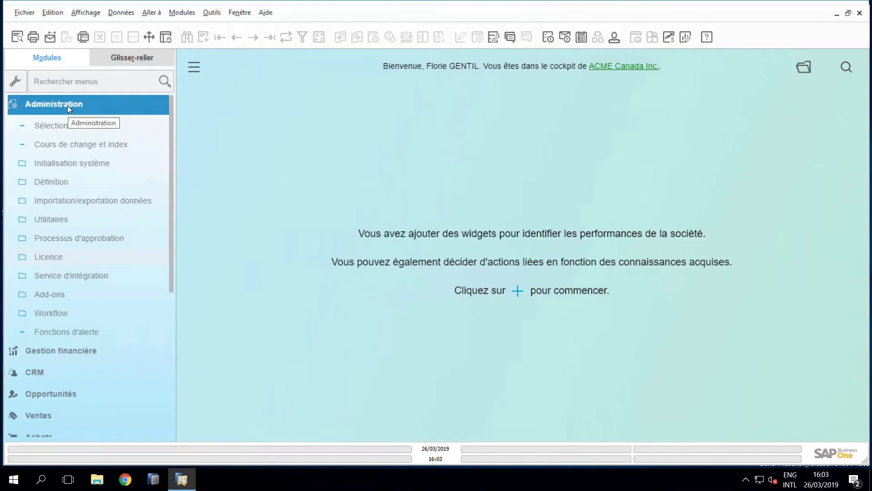
left_click(59, 164)
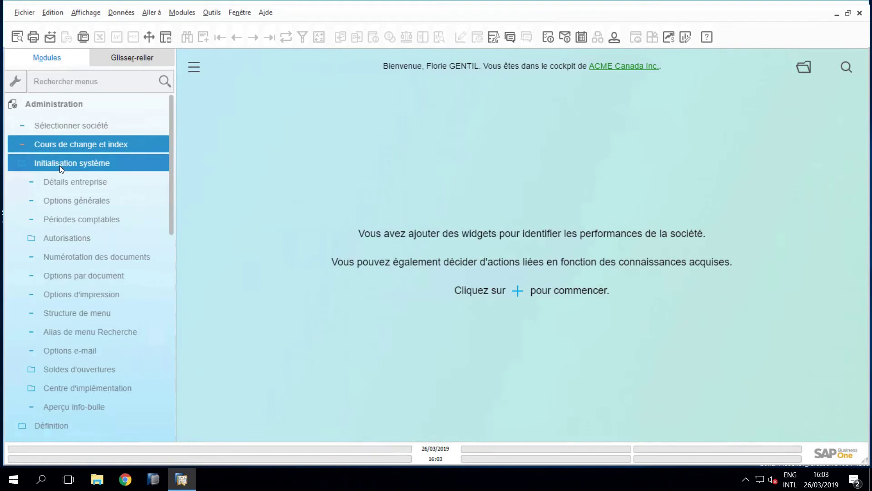
left_click(62, 237)
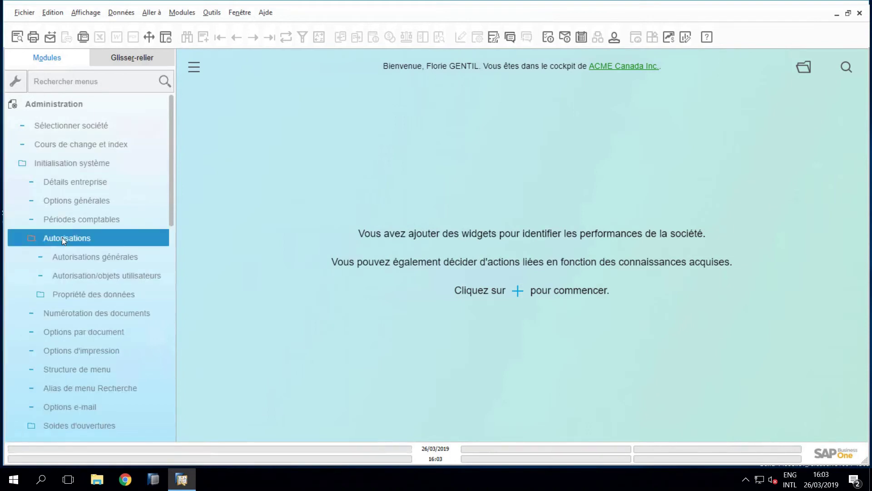
left_click(88, 256)
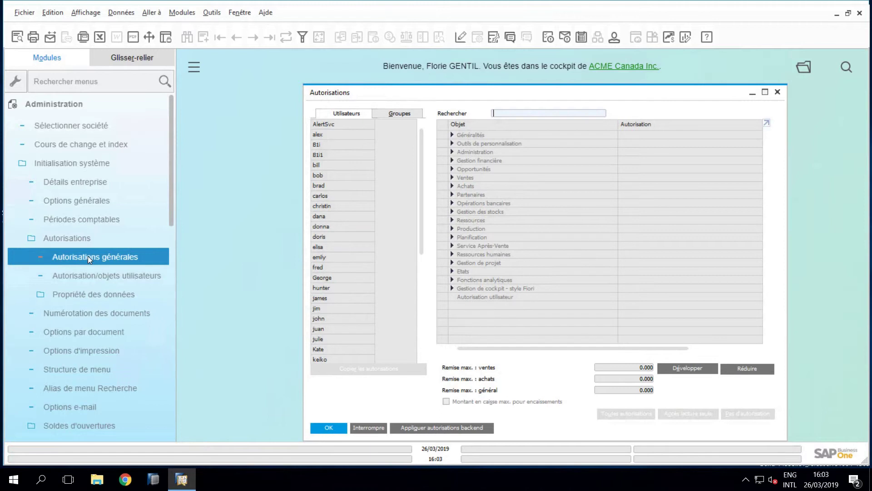
left_click(91, 294)
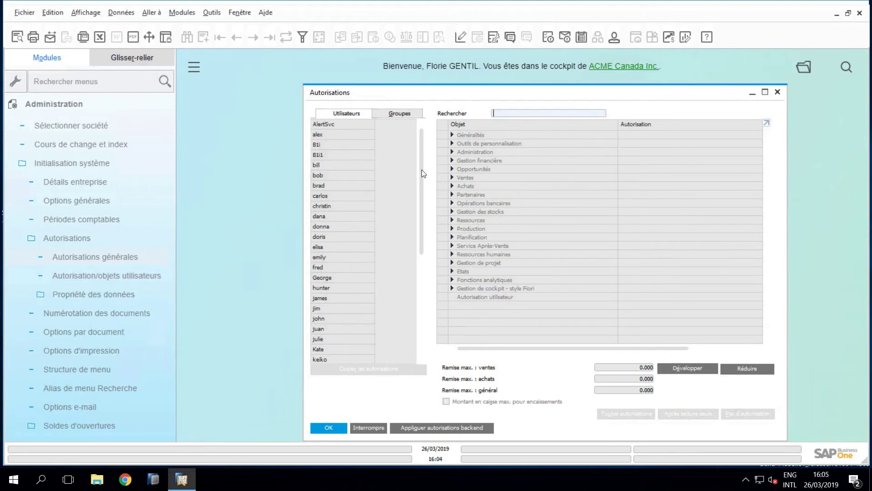
left_click_drag(421, 170, 402, 268)
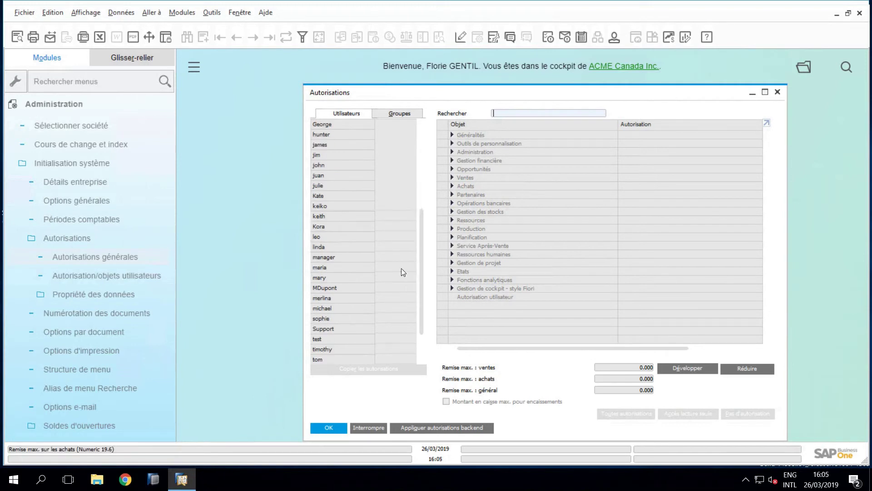
Compare two other users' authorisations, then return to the new user's, all Pas d'autorisation.
left_click(340, 288)
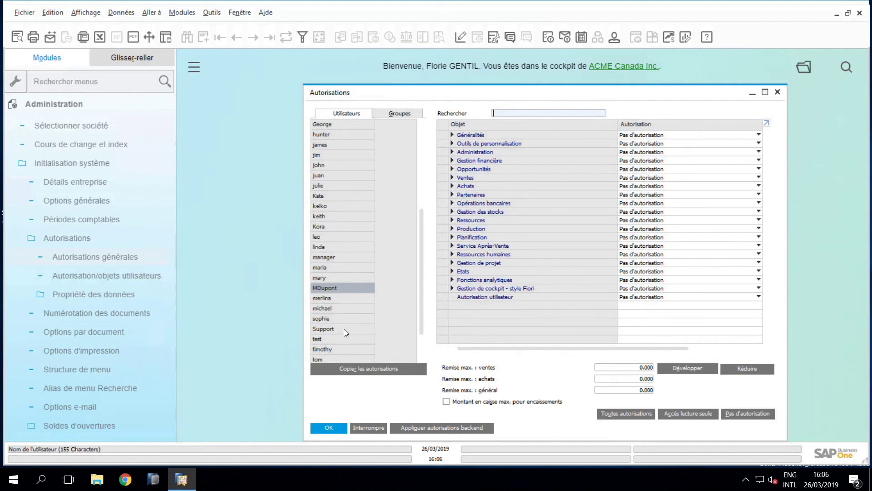
left_click(338, 319)
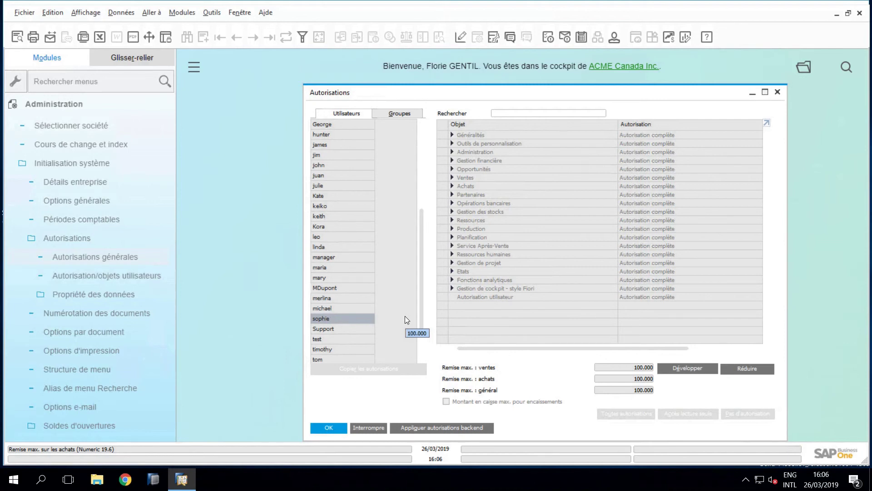
left_click(350, 298)
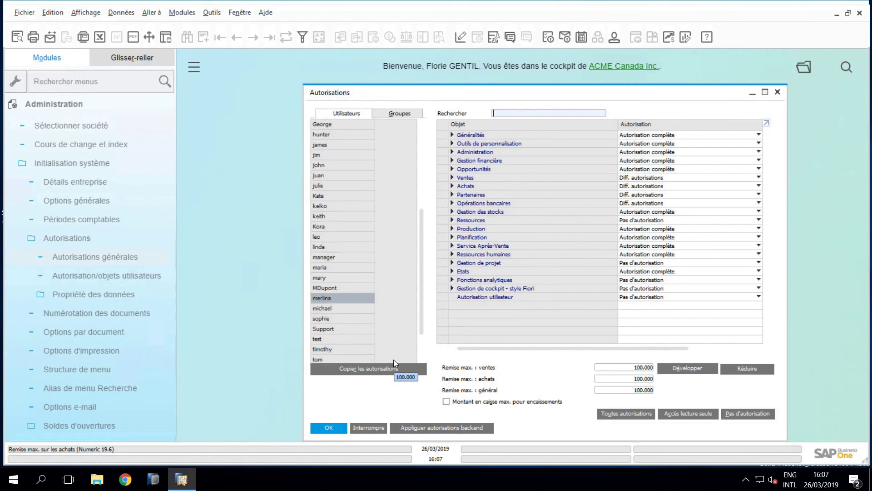
left_click(353, 288)
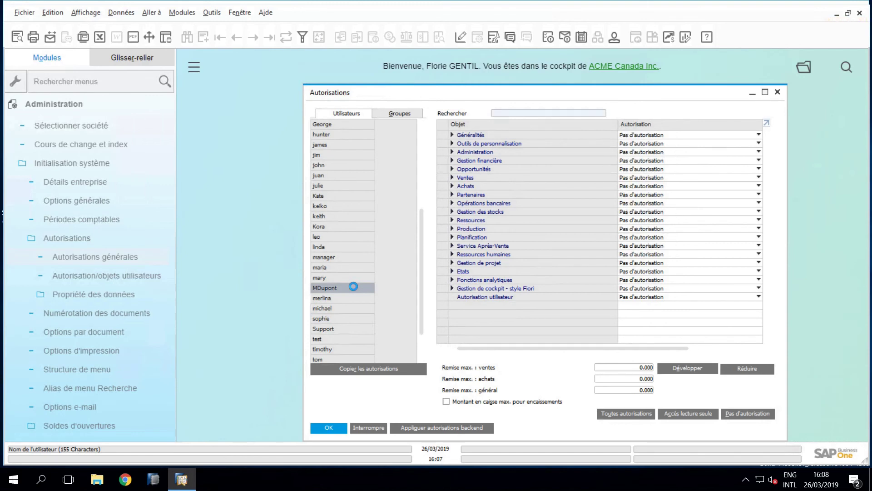
Set Généralités to Autorisation complète for the new user, save, and confirm with OK.
left_click(702, 136)
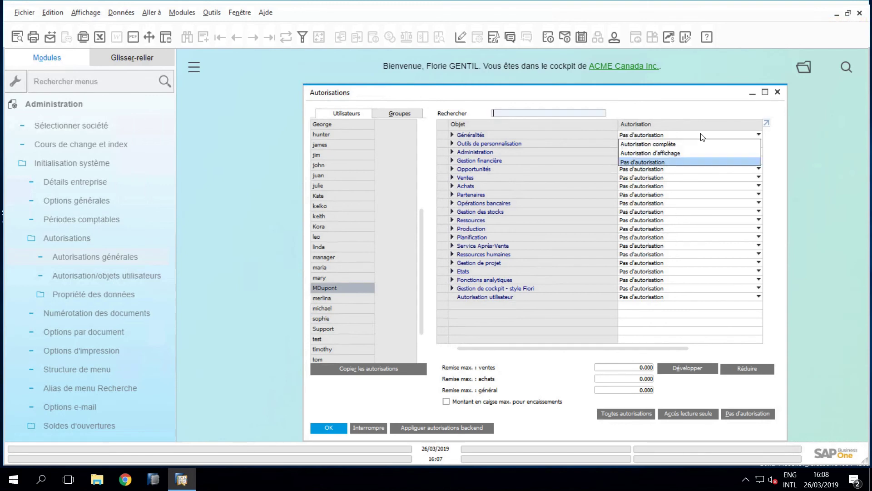
left_click(700, 144)
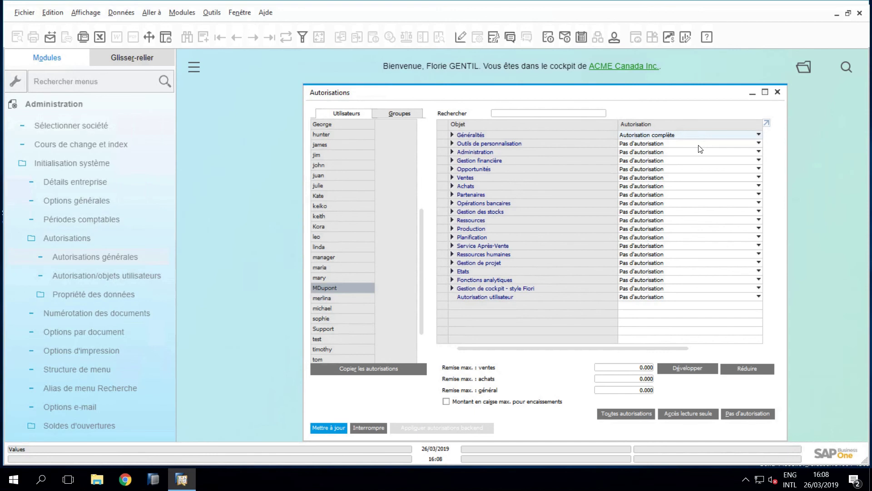
left_click(326, 428)
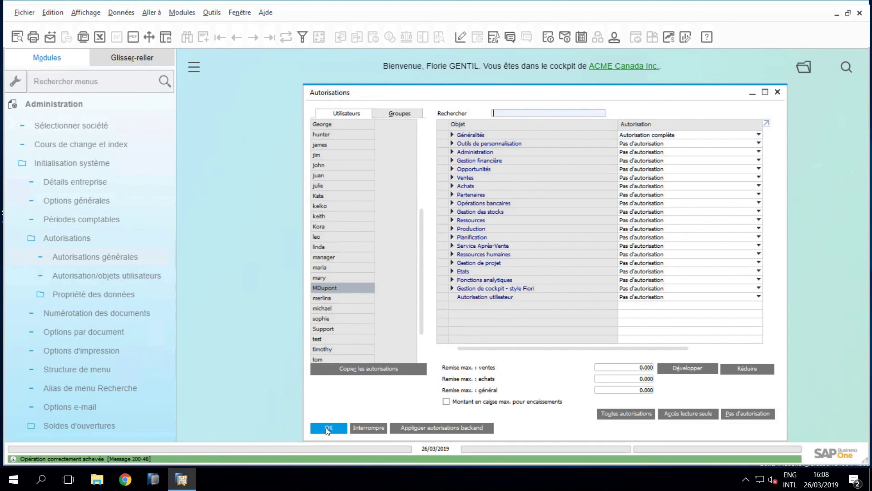
left_click(327, 428)
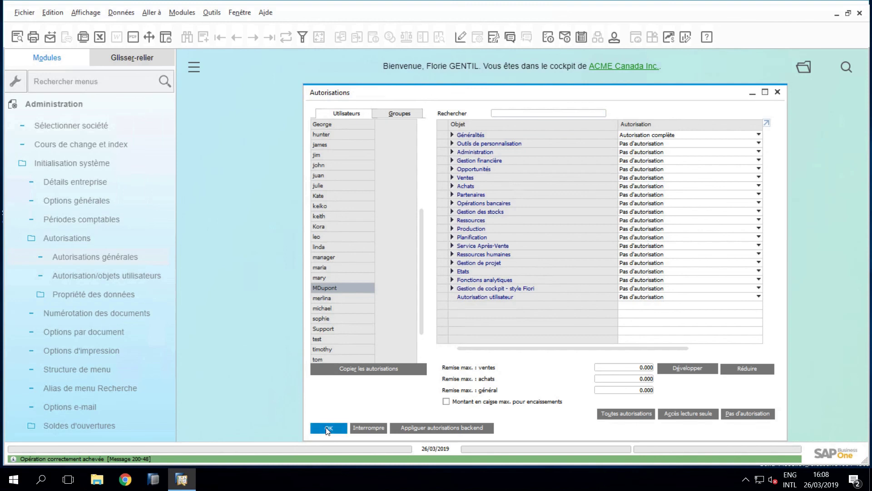